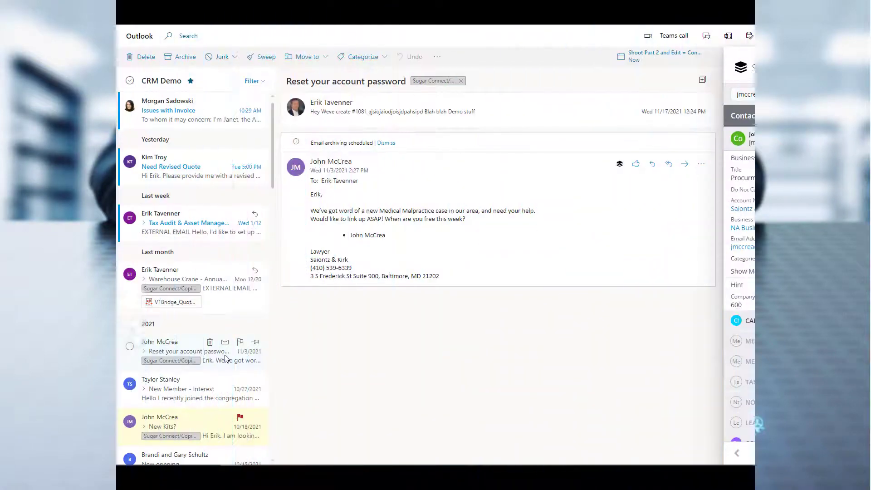
Open the 'Need Revised Quote' email to load its sender's Sugar Connect contact record.
click(170, 162)
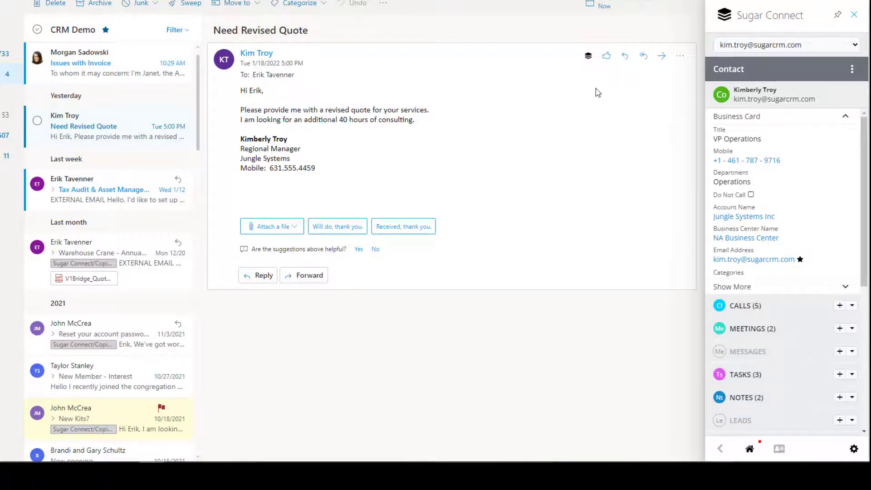
Reply to the revised-quote email and insert the Quote Format template from the Quote group.
click(624, 57)
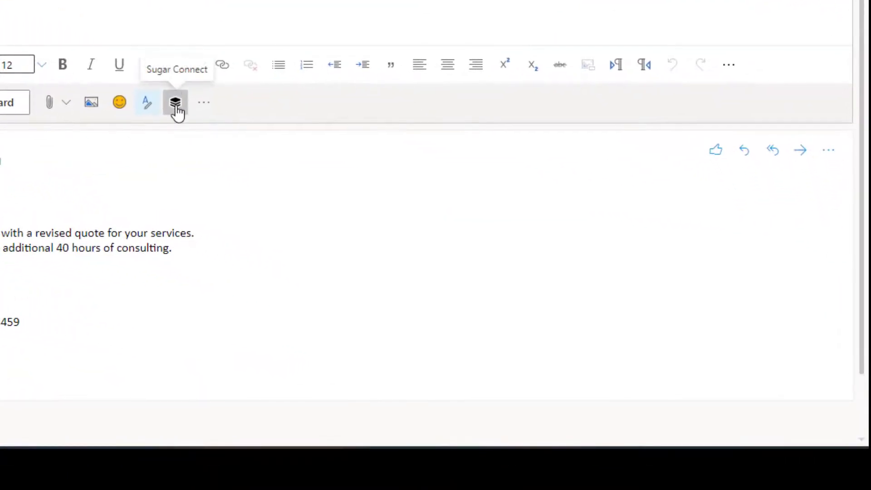
click(176, 104)
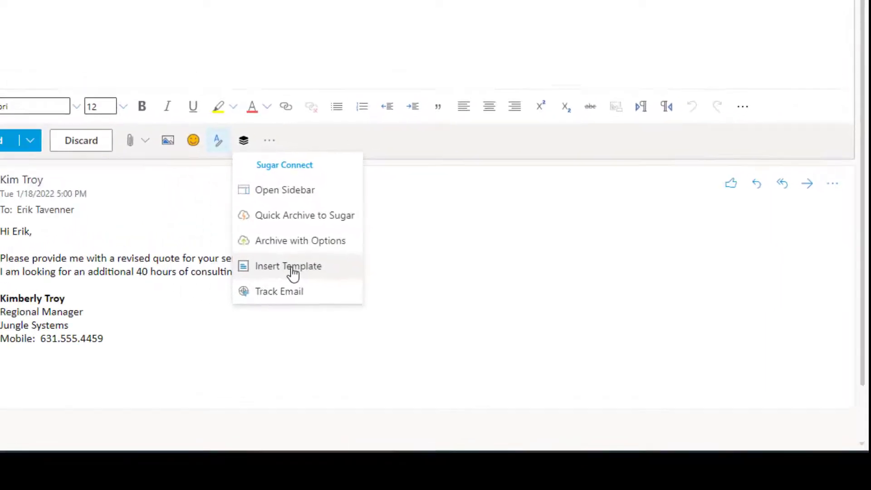
click(230, 257)
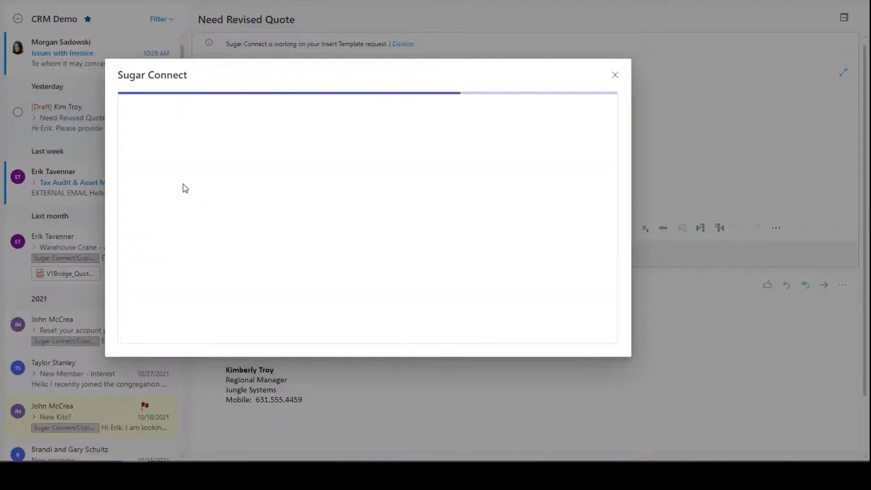
click(145, 161)
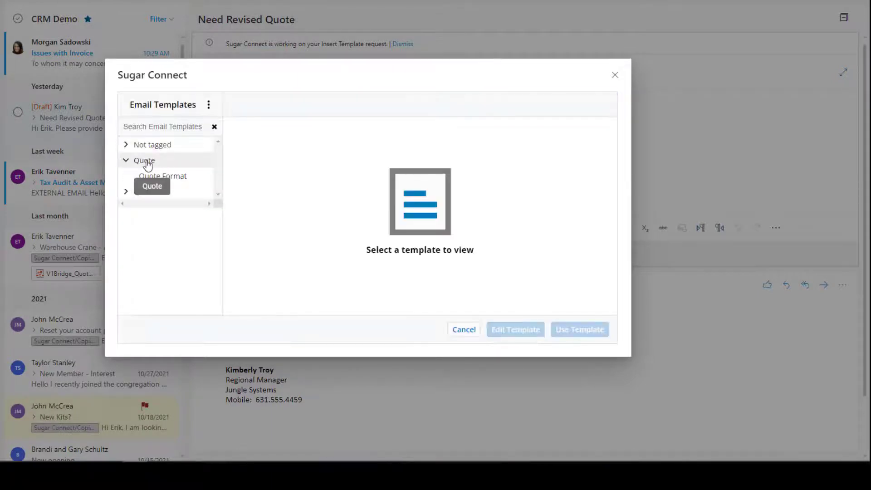
click(179, 181)
click(574, 328)
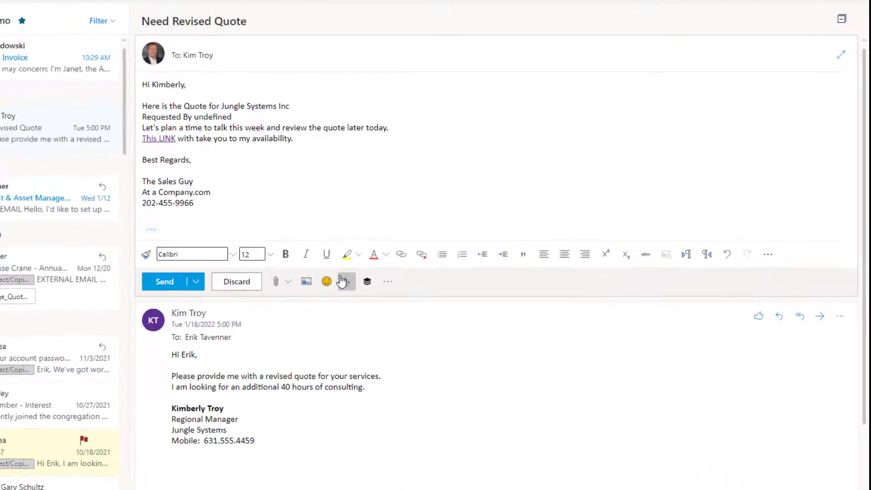
Attach the suggested Solutions Selling file, enable Sugar Connect tracking, and send the quote reply.
click(245, 302)
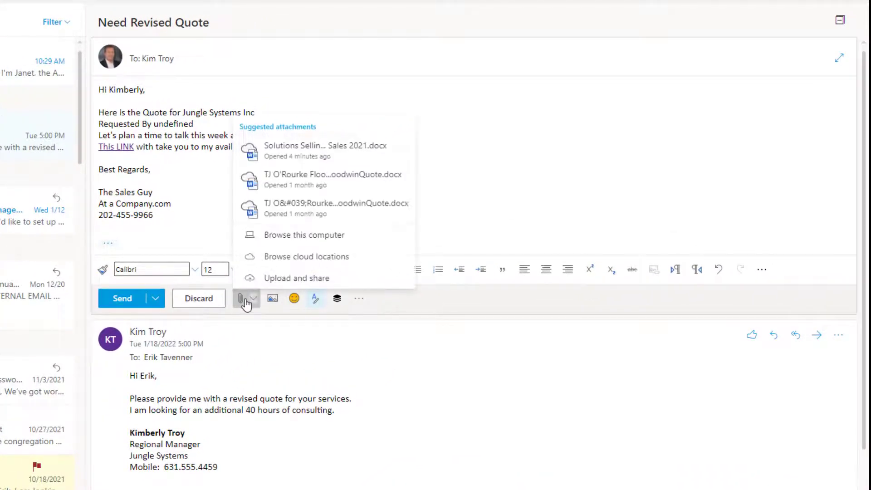
click(304, 152)
click(336, 350)
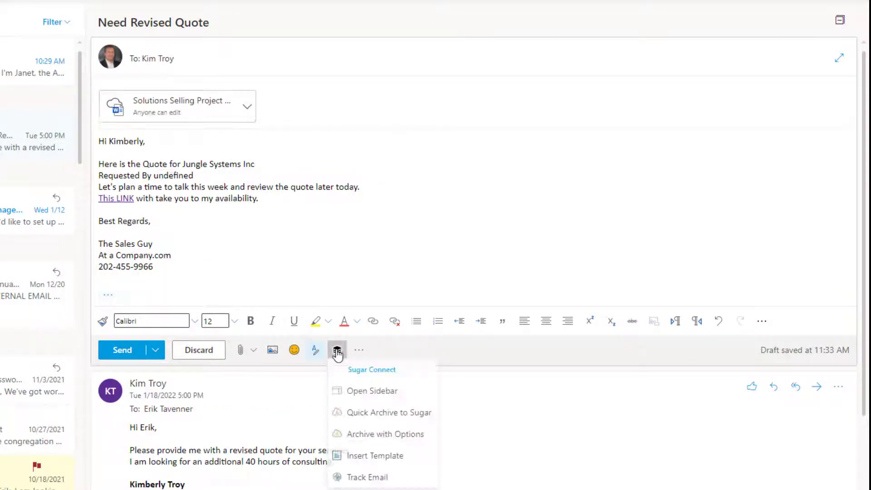
click(370, 478)
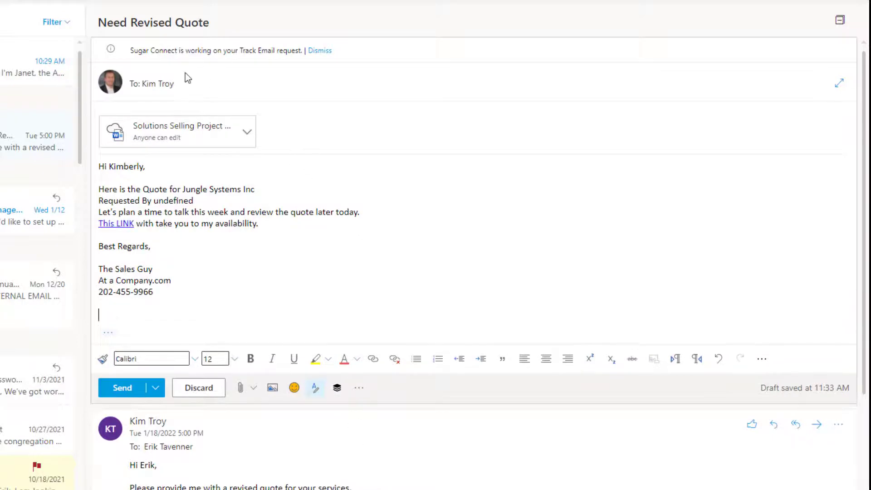
click(186, 80)
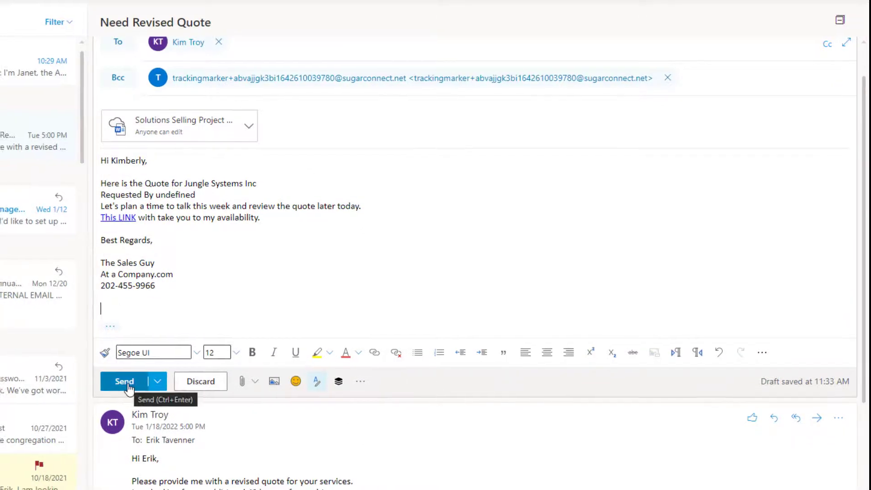
click(127, 384)
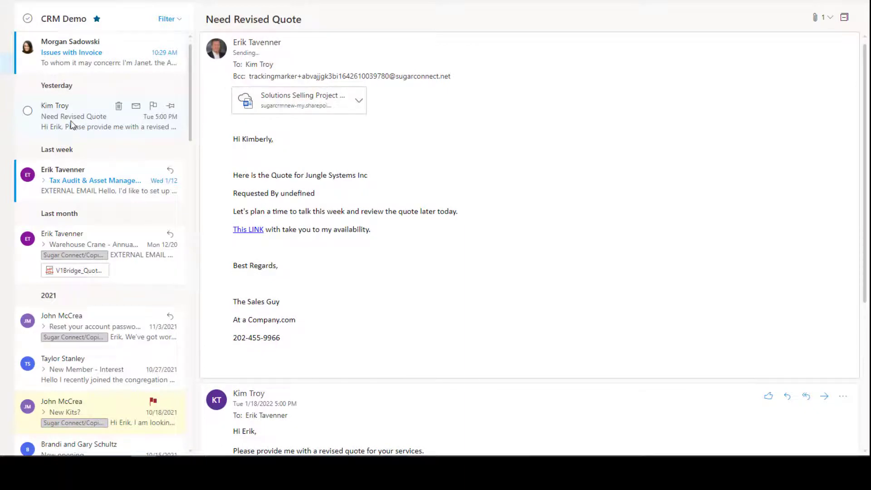
Open the 'Issues with Invoice' email, whose sender has no CRM record.
click(76, 63)
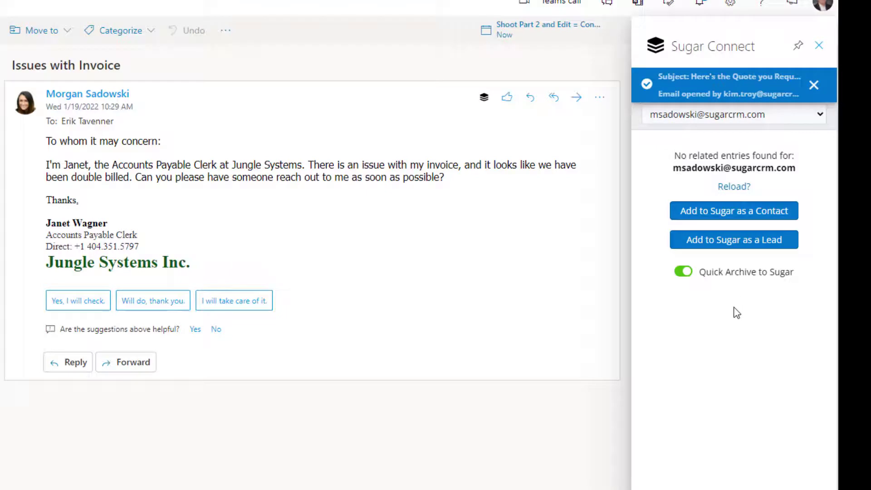
Start a new contact for the sender, pasting the signature's job title and choosing salutation Ms.
click(738, 217)
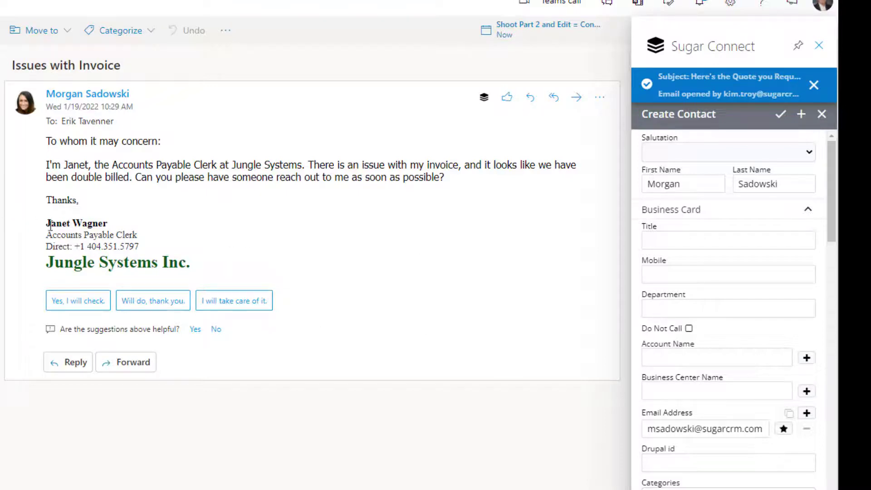
drag(138, 235, 40, 240)
key(ctrl+c)
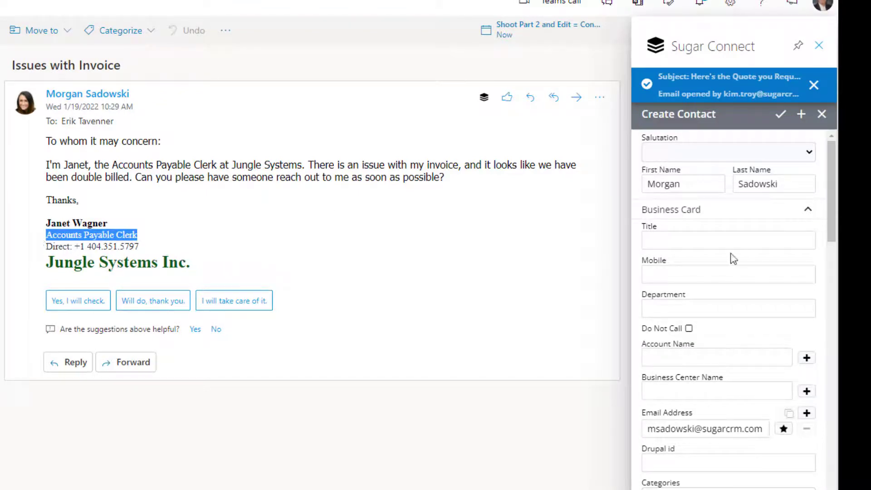
click(689, 241)
key(ctrl+v)
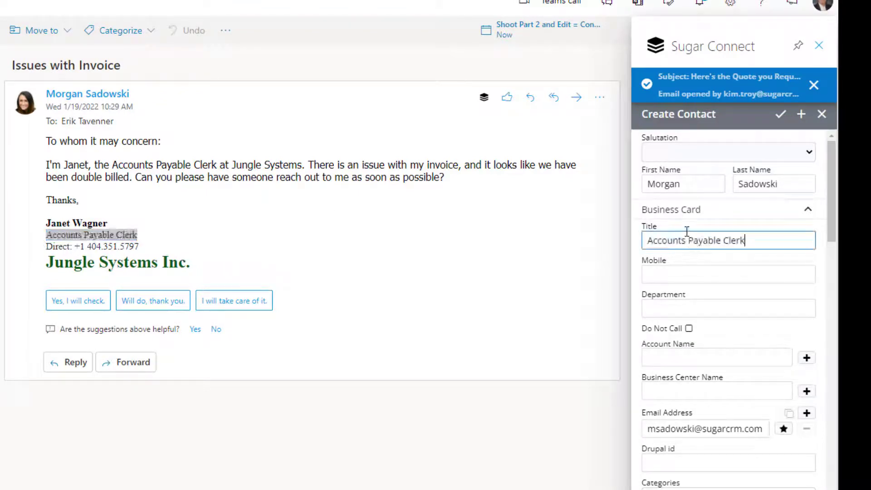
click(678, 155)
click(657, 190)
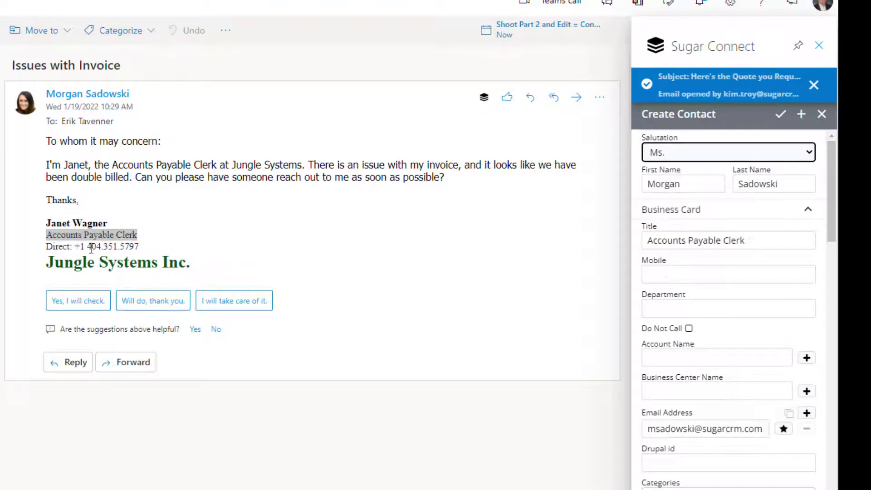
Copy the sender's direct phone number from the signature into the Mobile field.
mouse_move(91, 247)
mouse_down()
mouse_move(163, 237)
mouse_move(146, 248)
mouse_up()
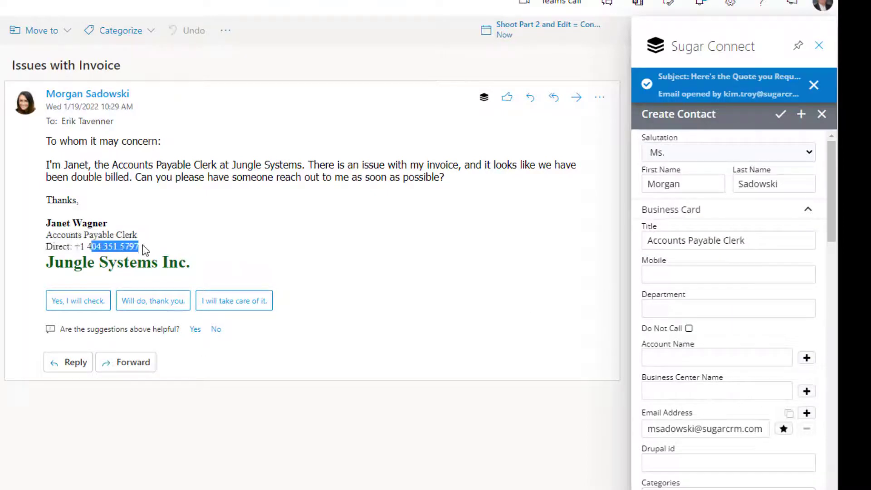
key(ctrl+c)
click(680, 274)
key(ctrl+v)
Link the contact to Jungle Systems Inc, overwriting its fields with the account's values.
click(658, 356)
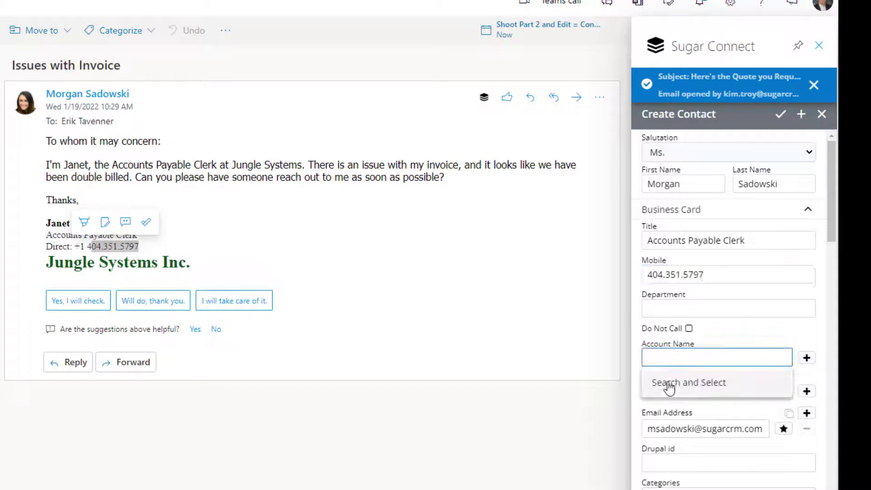
text(jun)
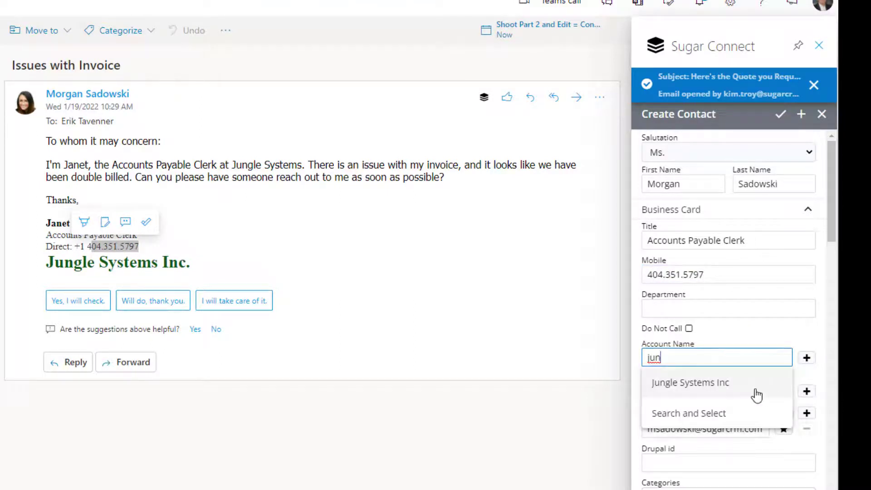
click(709, 383)
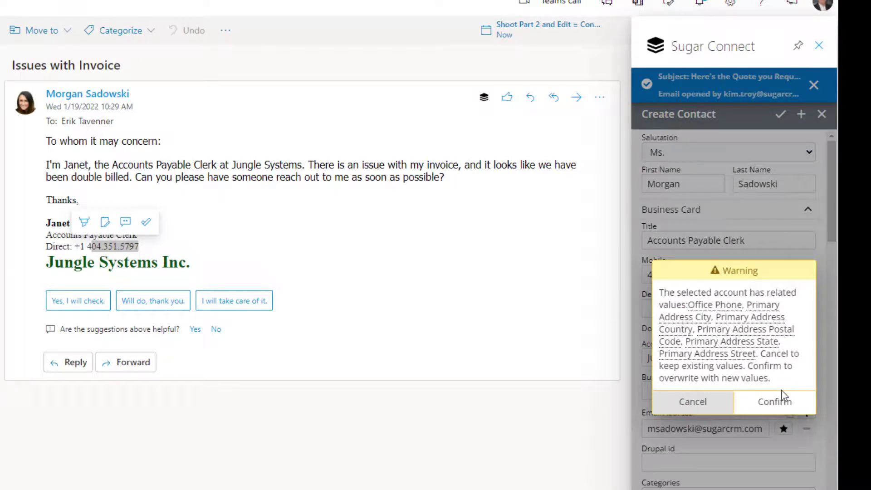
mouse_move(749, 345)
click(778, 406)
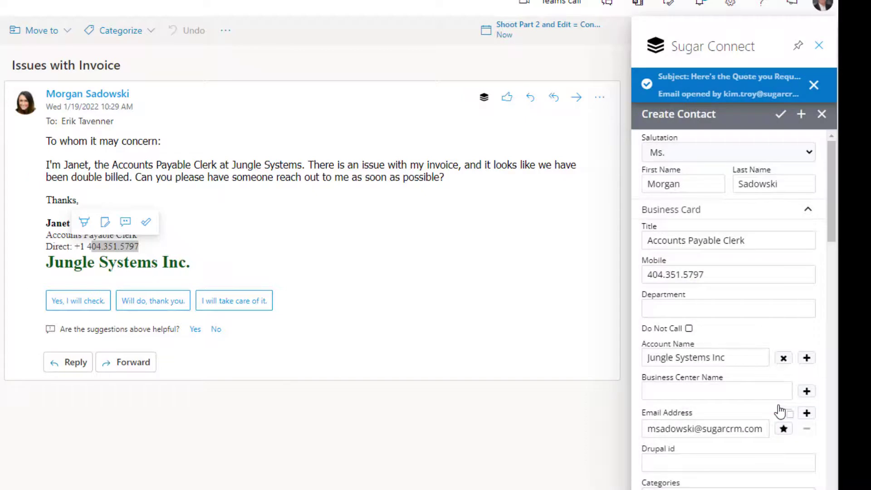
Save the new contact and clear the text selection in the email.
scroll(764, 410, down, 7)
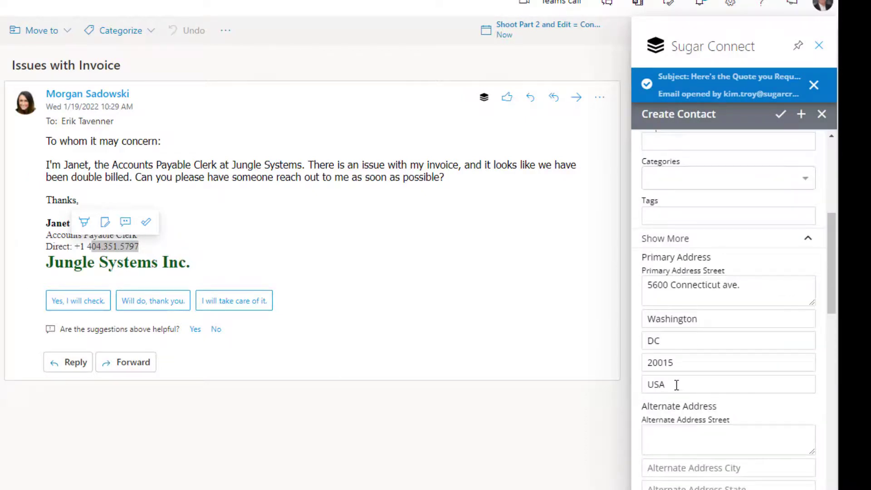
scroll(676, 385, up, 7)
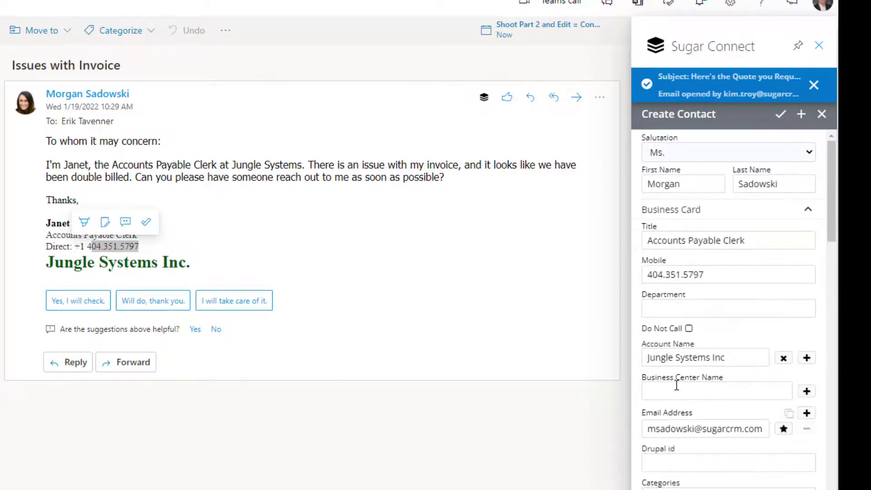
click(781, 115)
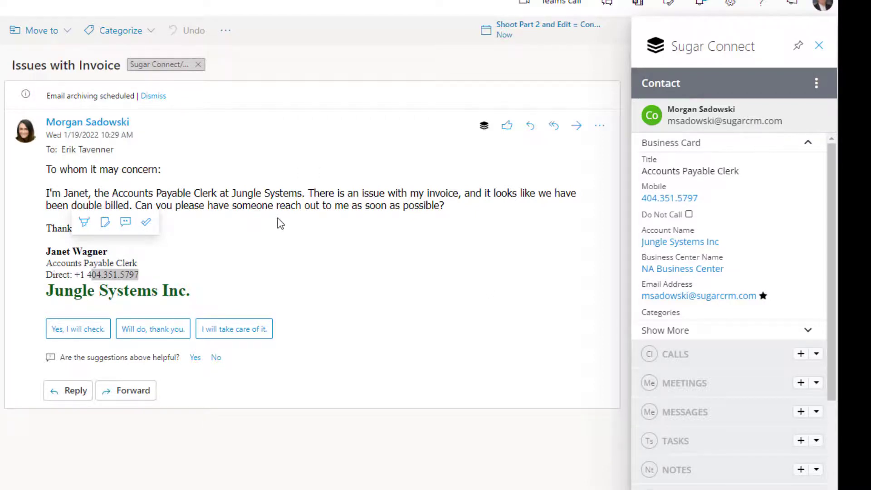
click(463, 242)
Start a new case with type Billing, sub type Business and source Email.
scroll(713, 449, down, 5)
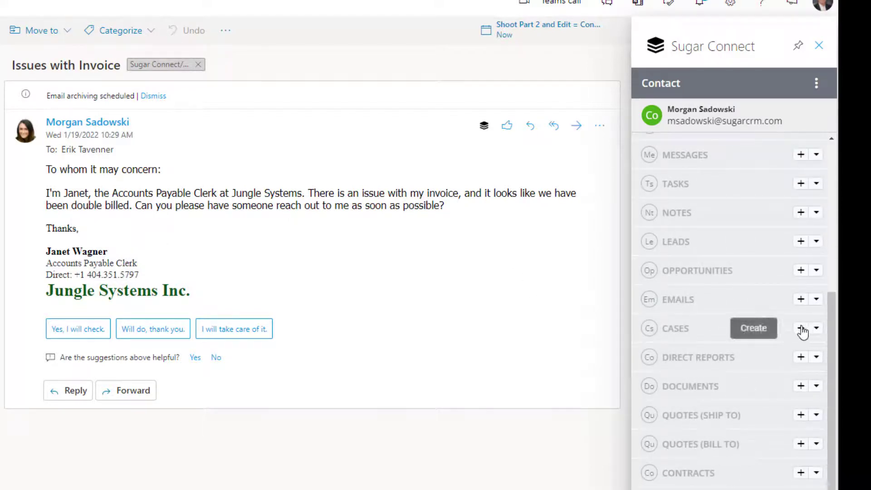
click(801, 329)
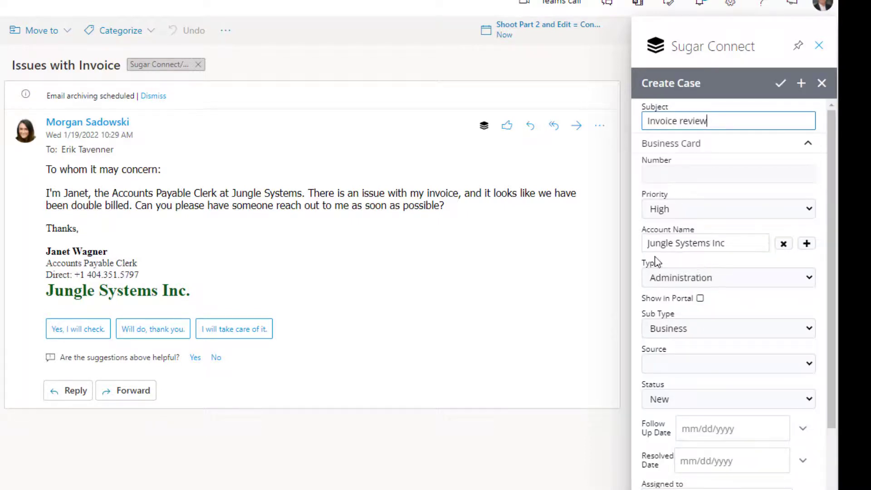
click(746, 278)
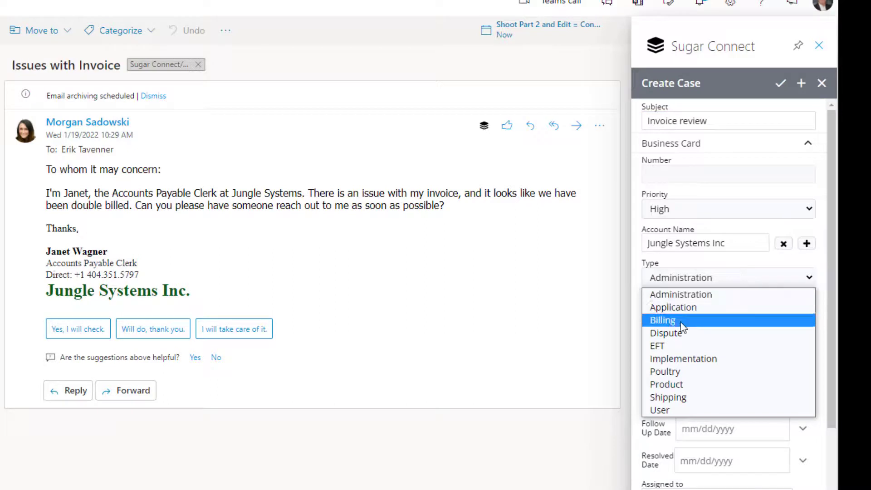
click(667, 320)
click(688, 333)
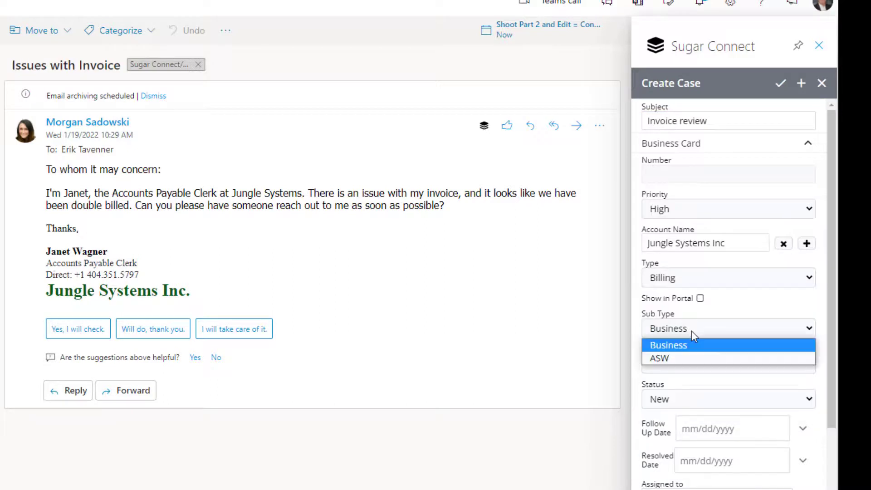
click(691, 331)
click(682, 363)
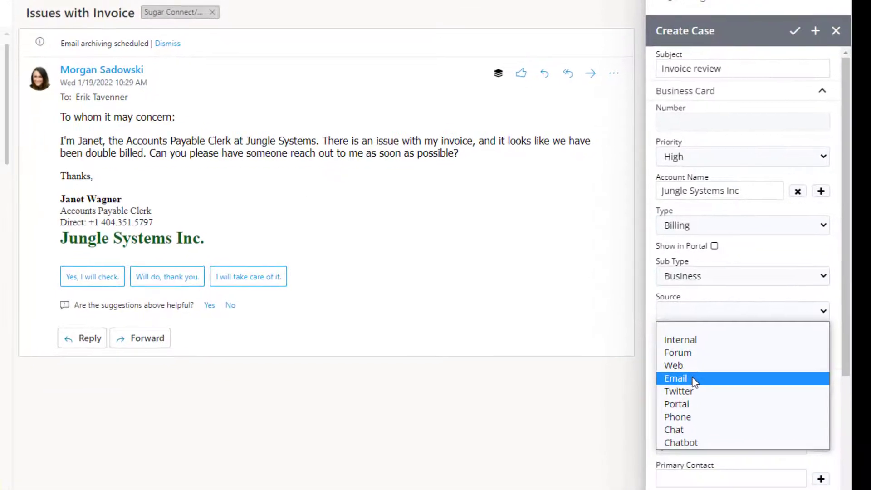
click(678, 429)
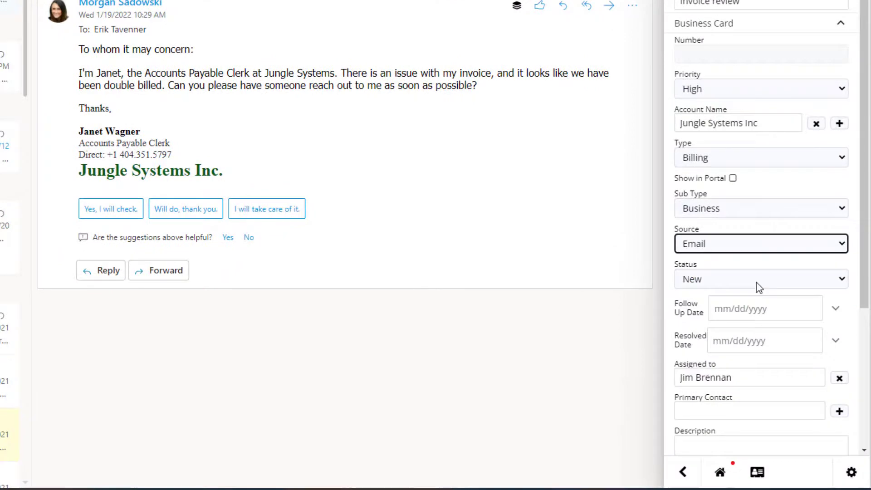
Reassign the case to the suggested user, add the invoice complaint as description, and save.
click(744, 376)
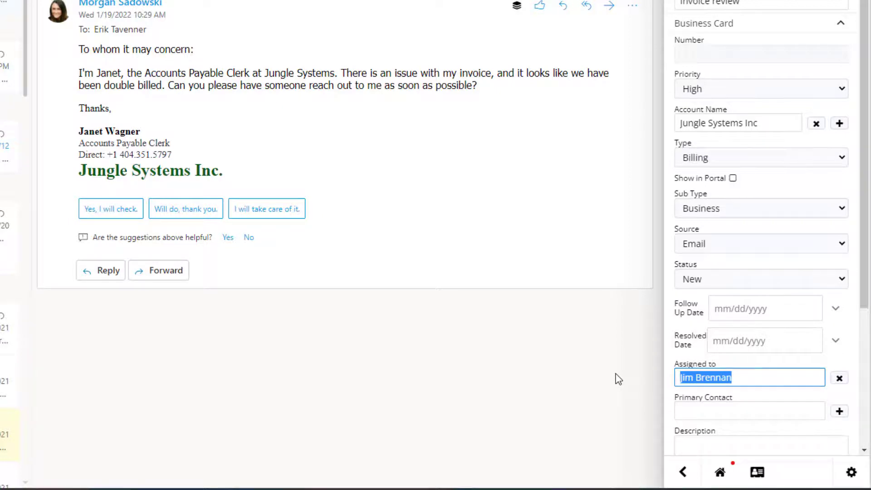
text(mel)
click(725, 403)
scroll(748, 394, down, 3)
drag(477, 87, 707, 325)
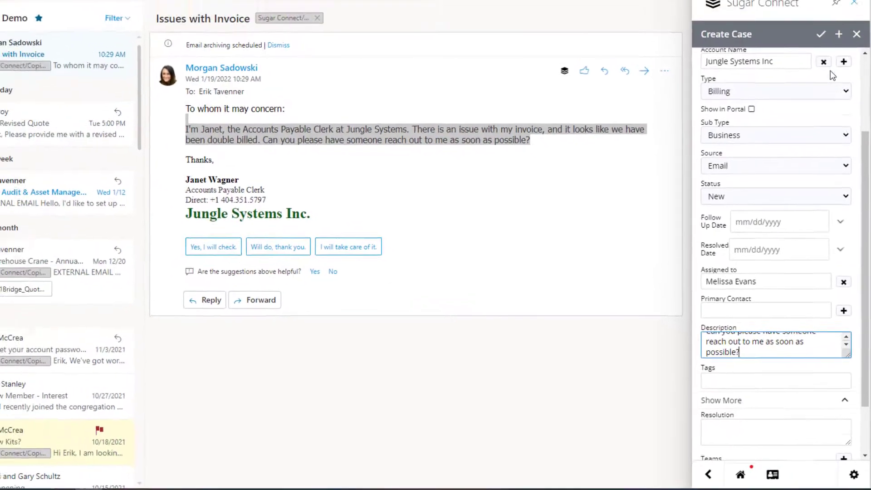
click(820, 33)
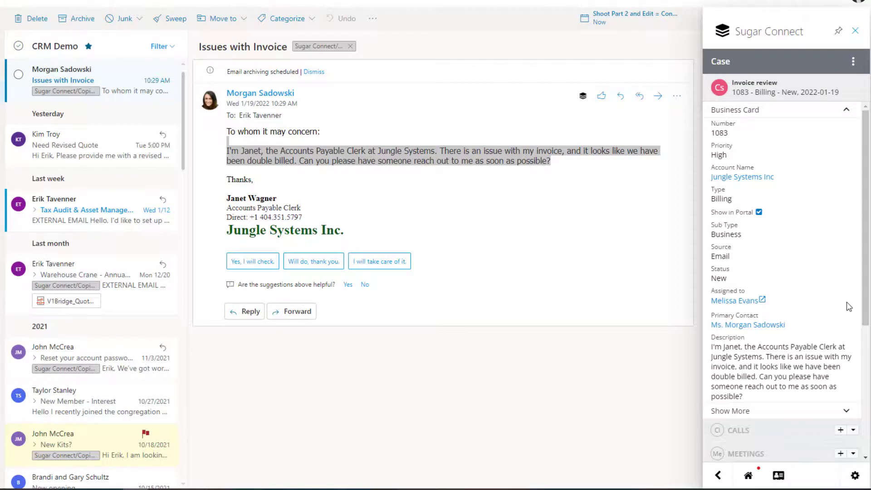
Scroll through the saved case 1083 view and open its more-actions menu.
scroll(849, 307, down, 3)
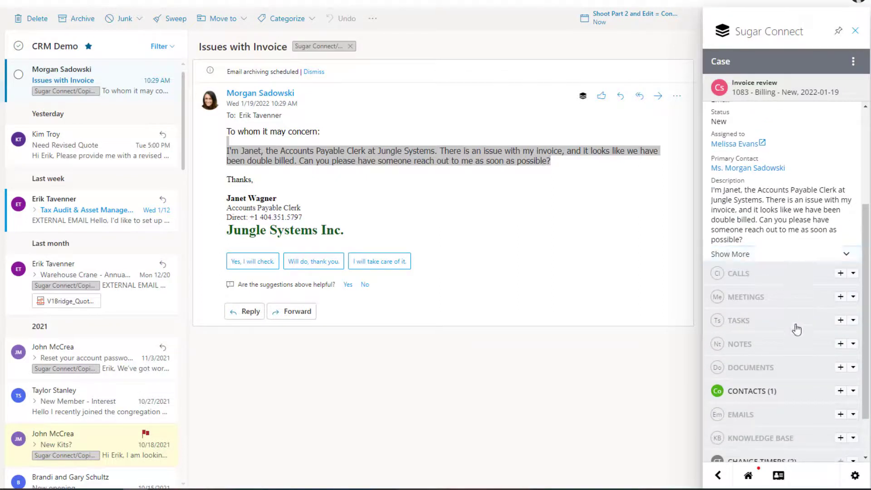
scroll(796, 328, up, 3)
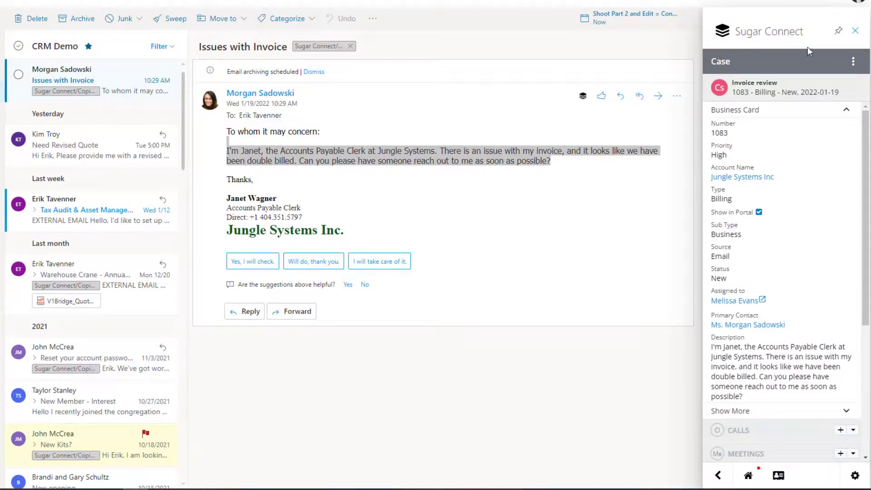
click(854, 62)
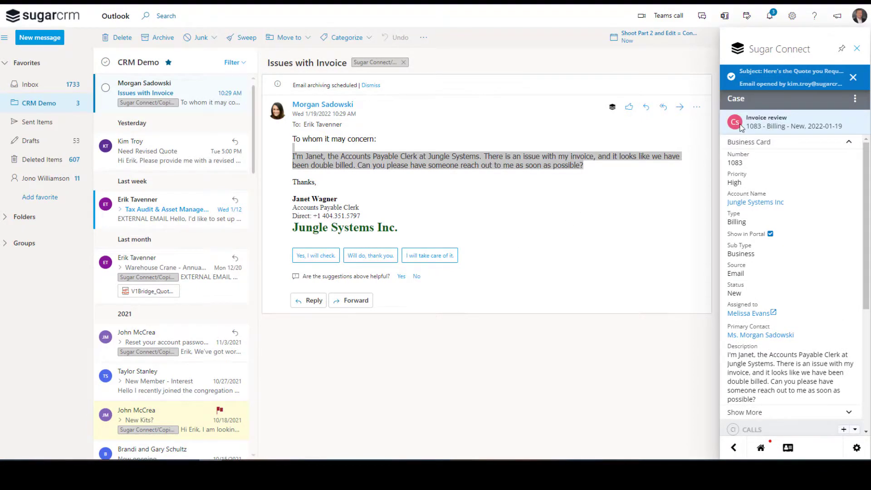
Dismiss the case's action menu and return the panel to the Accounts Payable Clerk contact record.
click(852, 99)
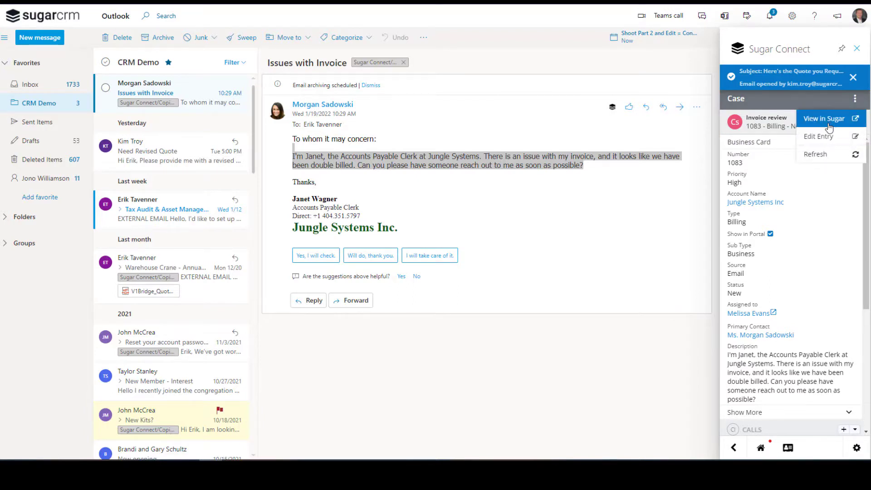
click(828, 119)
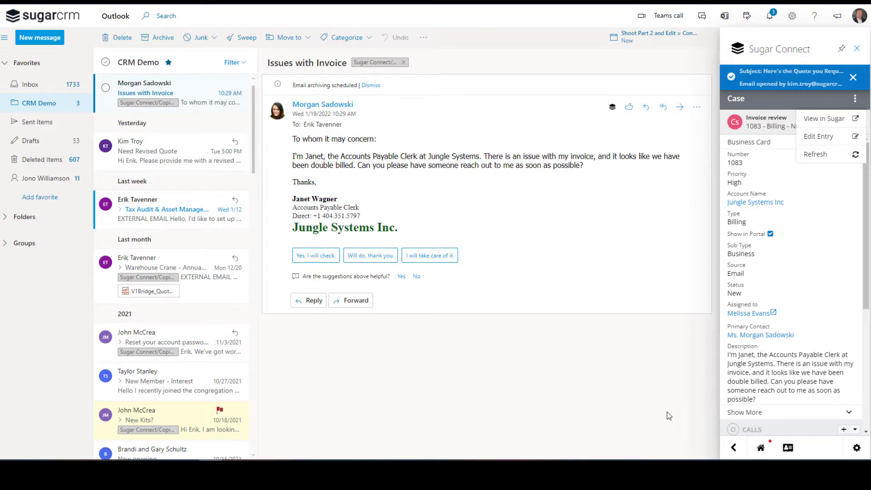
click(788, 448)
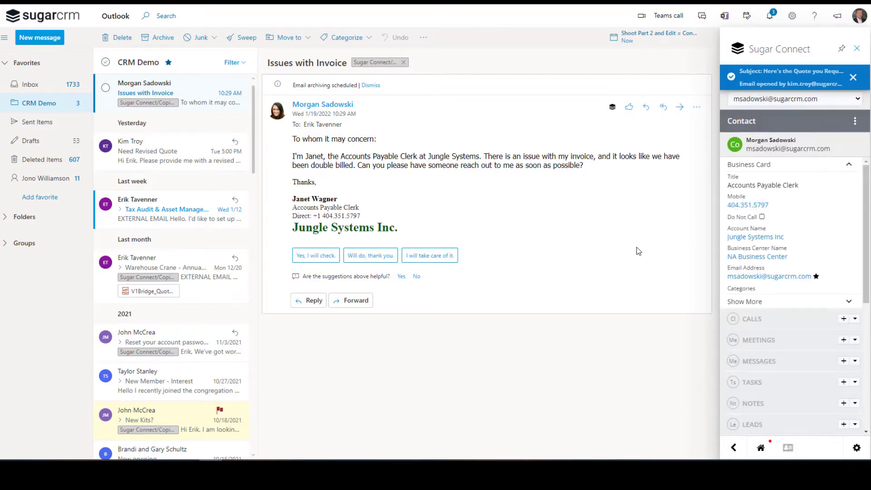